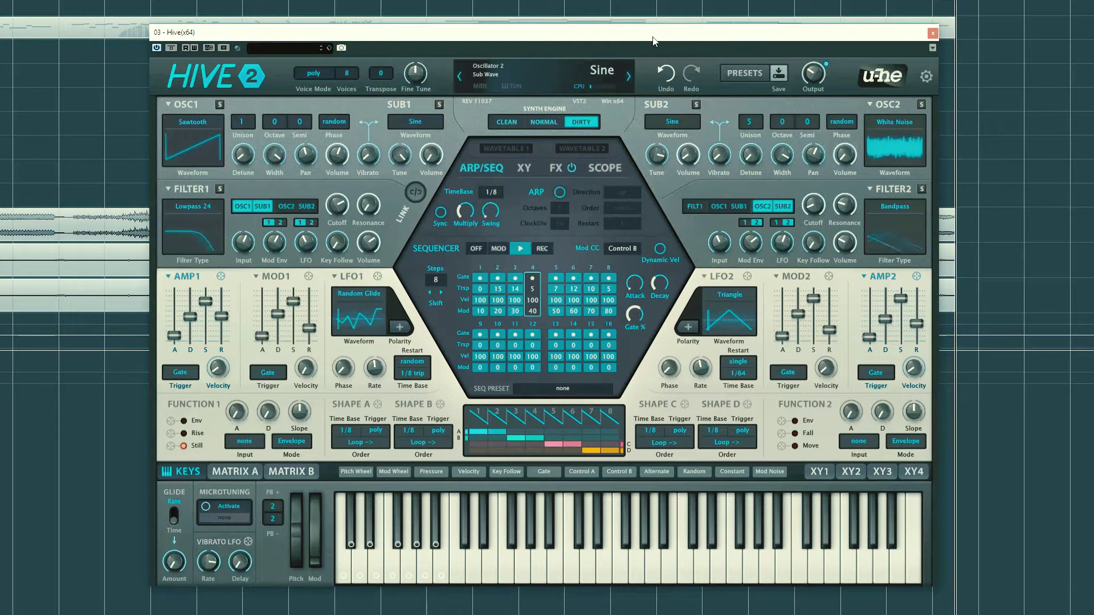
# Step: Load the SQ Kyung preset in Hive, check its description in the preset browser, and close the synth window
pyautogui.click(630, 78)
pyautogui.click(629, 78)
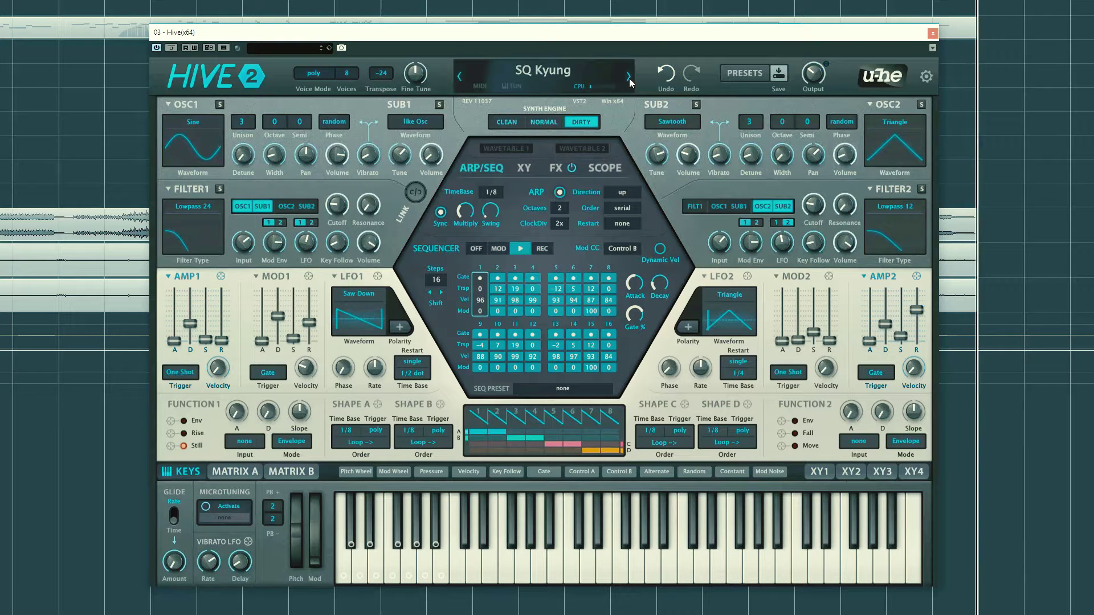
pyautogui.click(736, 75)
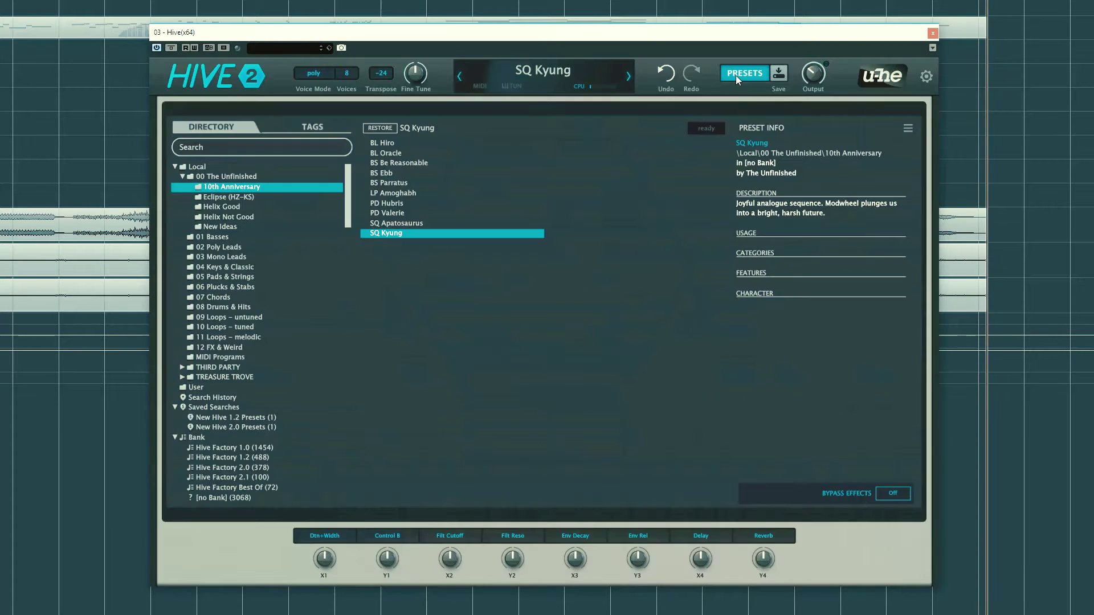
pyautogui.click(736, 75)
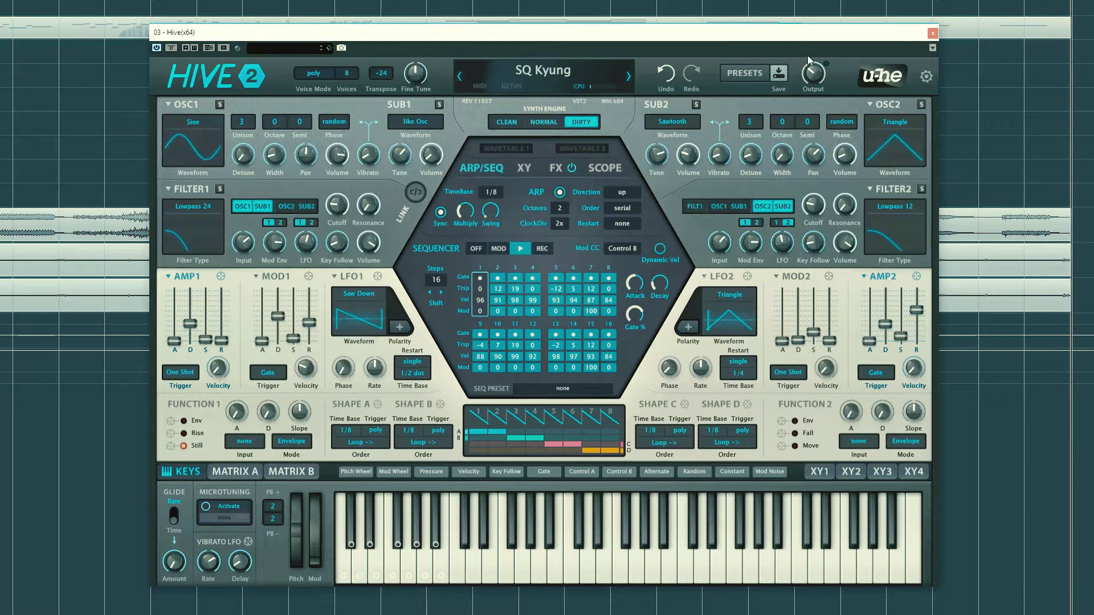
pyautogui.click(933, 32)
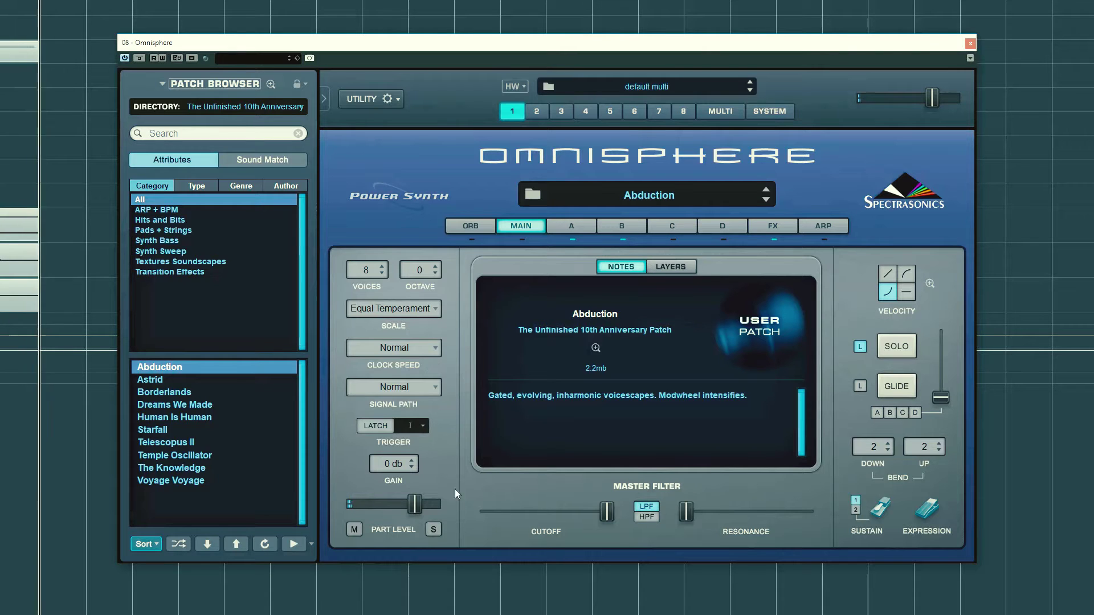
# Step: Audition the Omnisphere 10th Anniversary patches one by one from Astrid through Voyage Voyage, and close the synth window
pyautogui.click(205, 546)
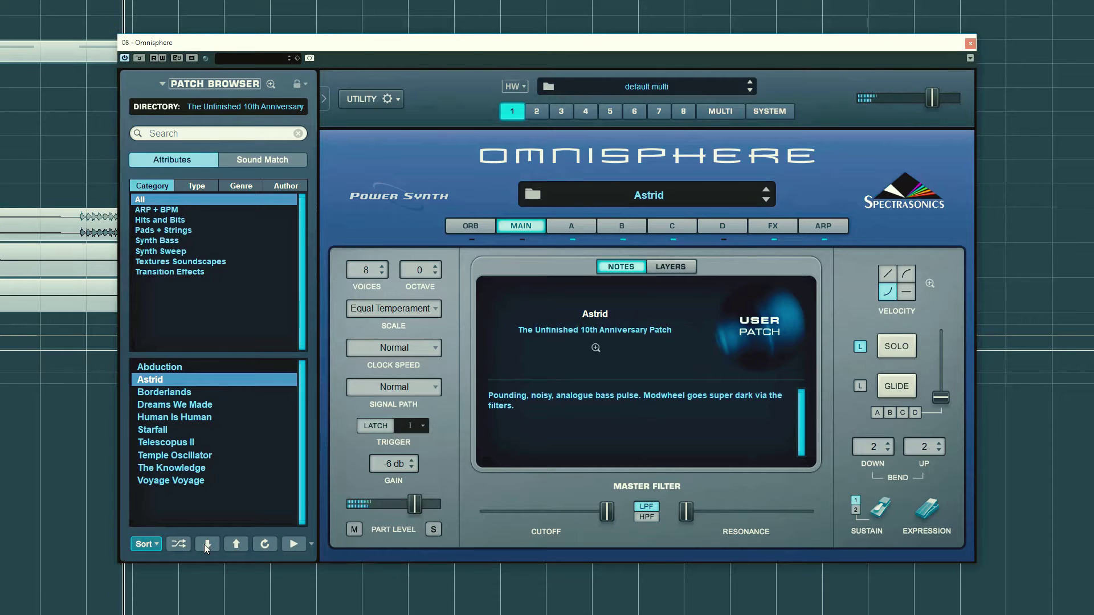
pyautogui.click(204, 544)
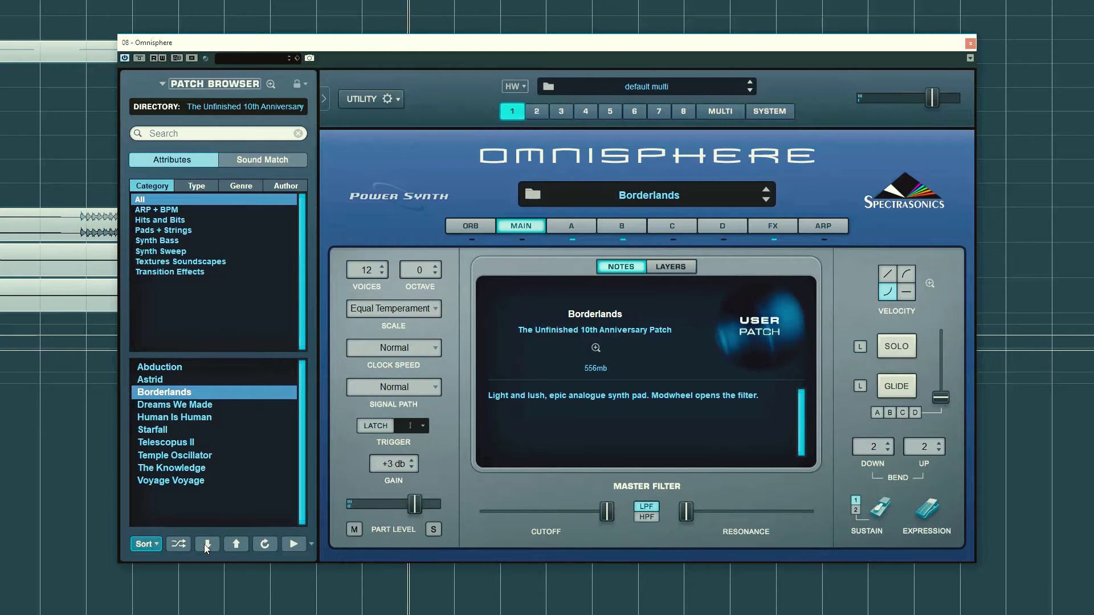
pyautogui.click(205, 545)
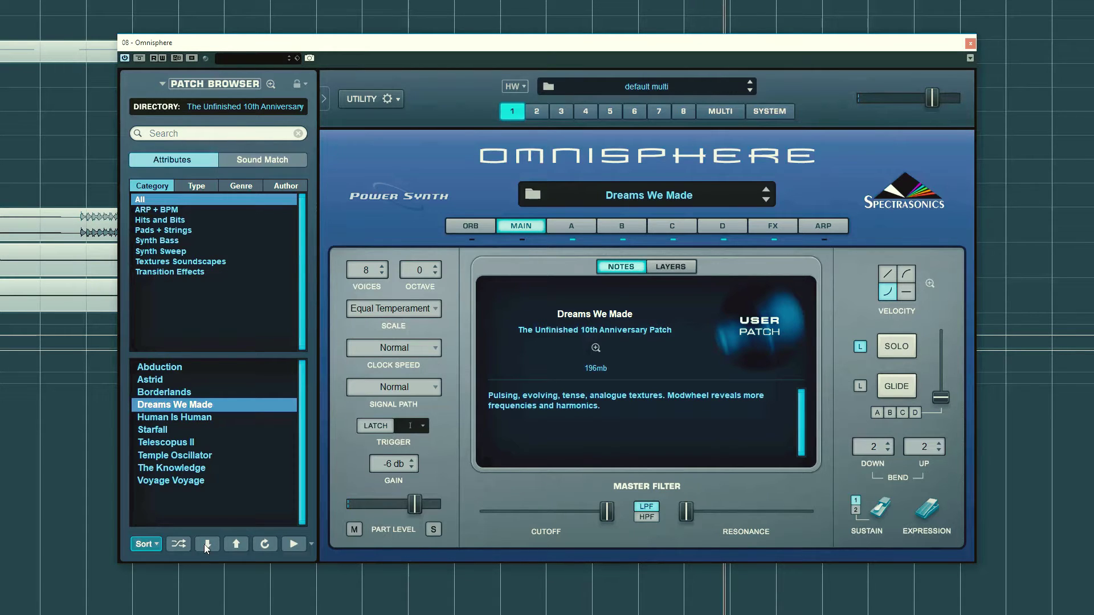
pyautogui.click(206, 544)
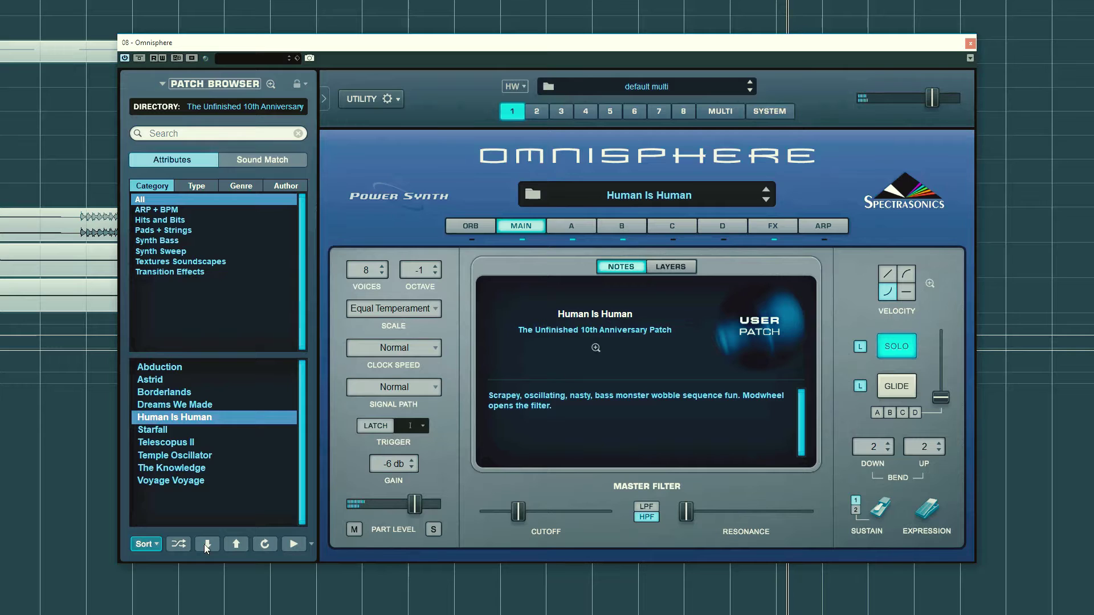
pyautogui.click(205, 546)
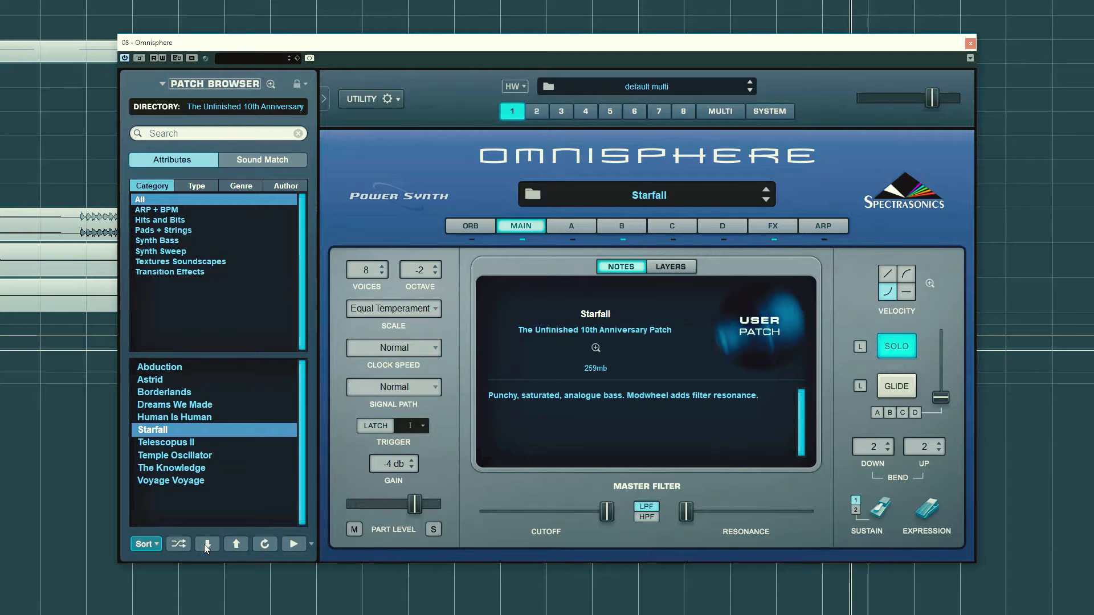
pyautogui.click(207, 544)
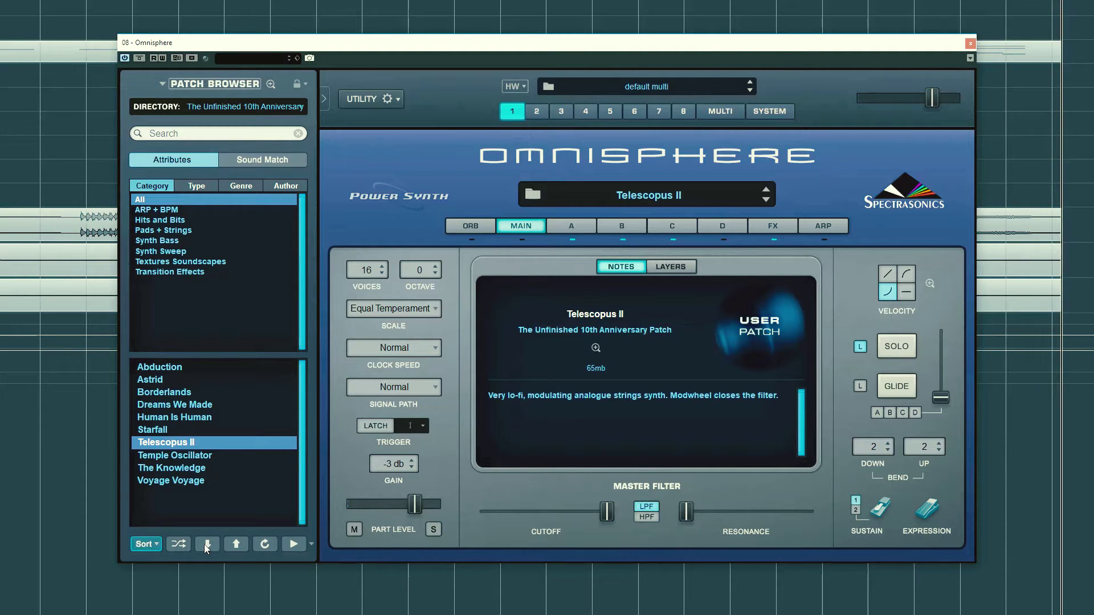
pyautogui.click(207, 545)
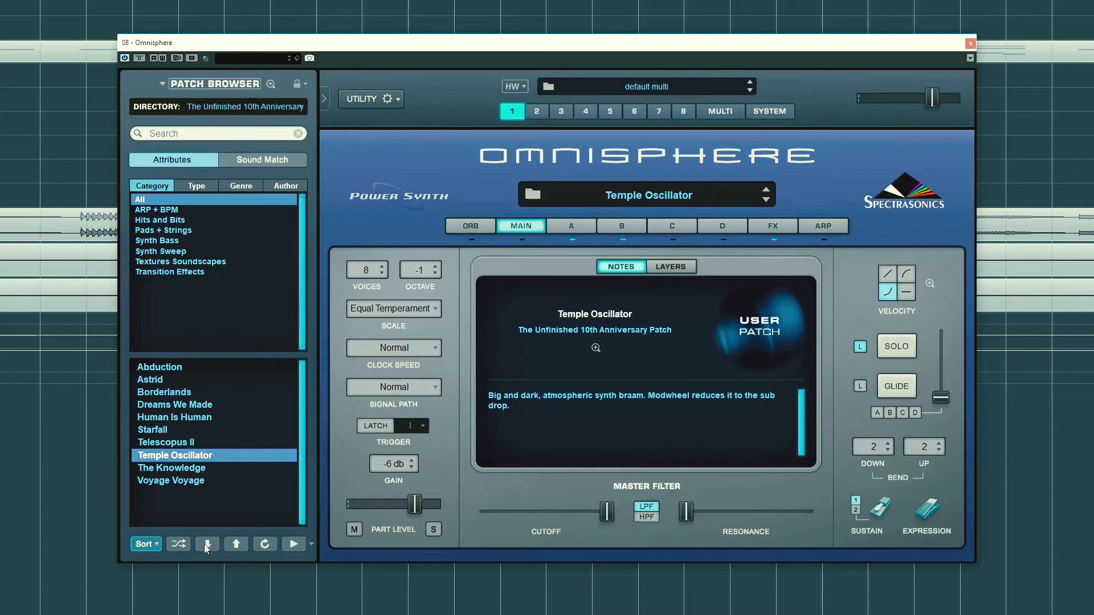
pyautogui.click(207, 544)
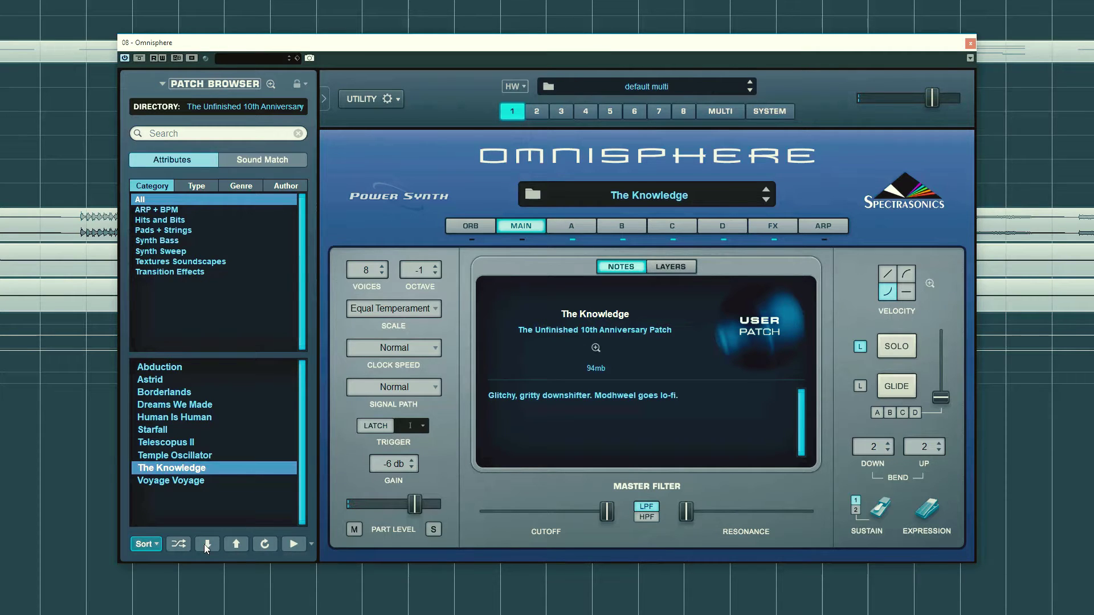
pyautogui.click(206, 544)
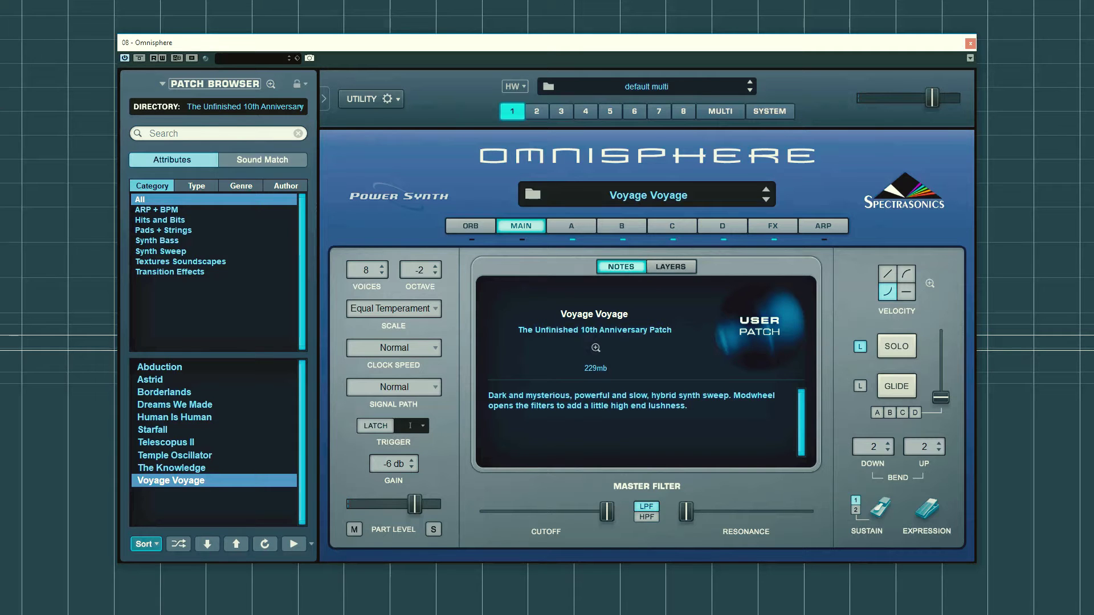
pyautogui.click(970, 44)
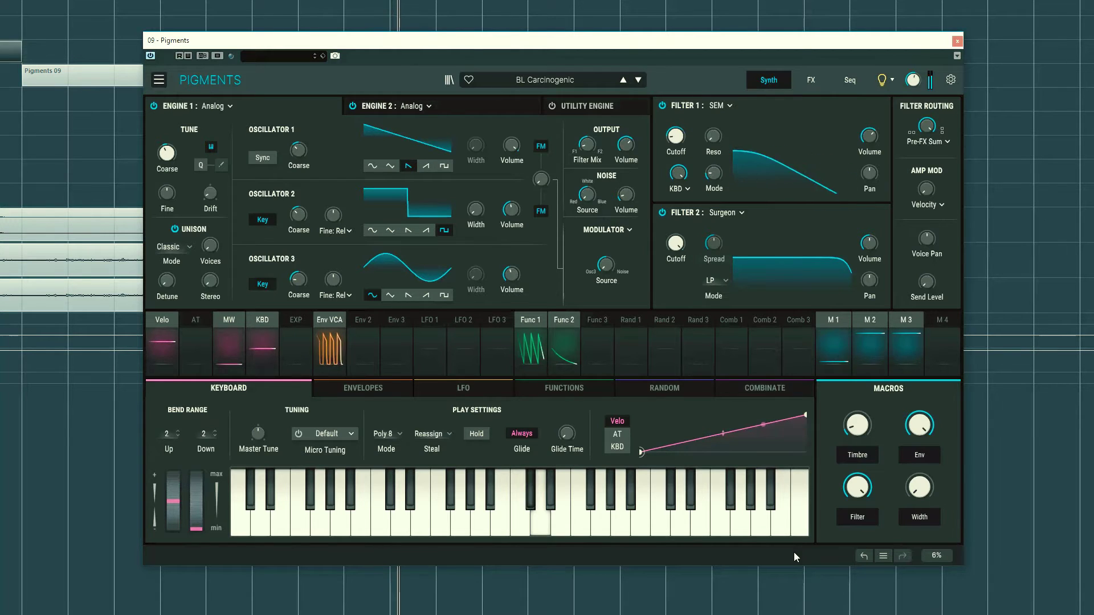
# Step: Audition the Pigments presets in order from BL Unassailable through SQ Light Bubbles, and close the synth window
pyautogui.click(639, 80)
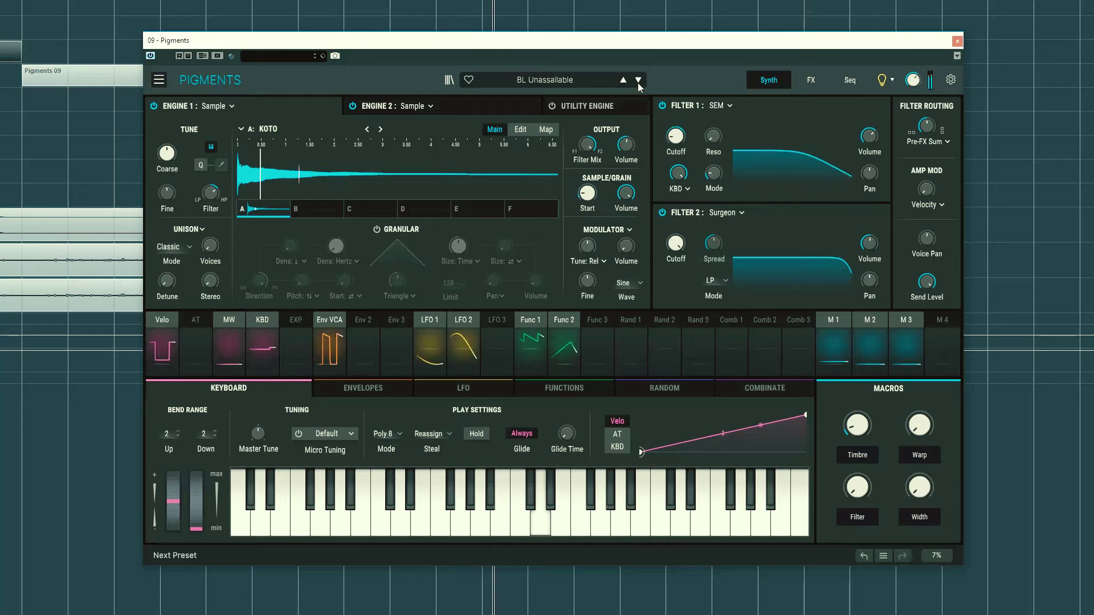
pyautogui.click(639, 83)
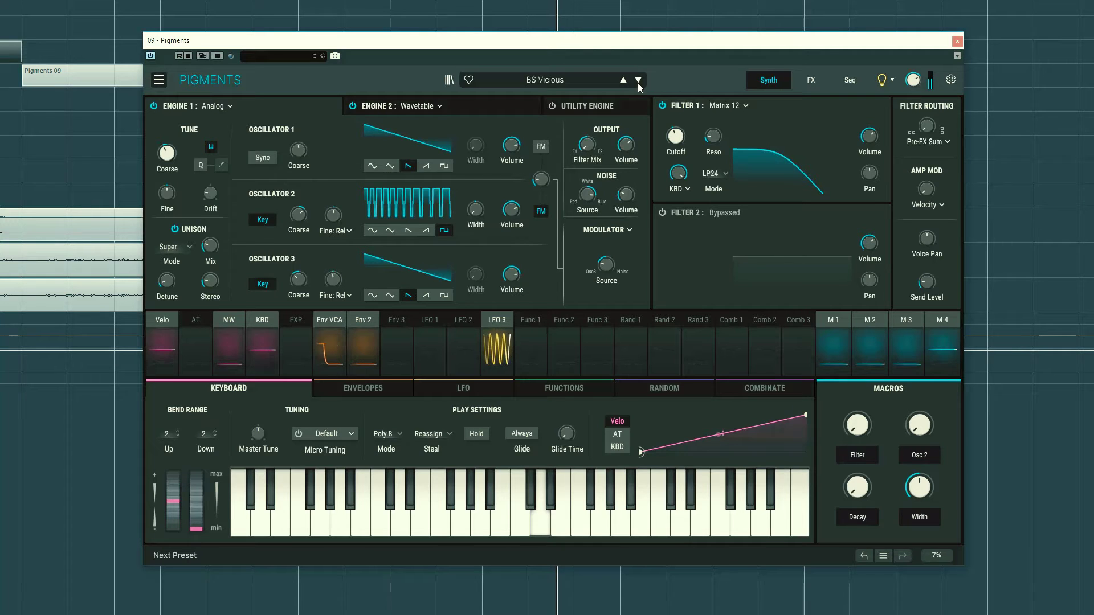
pyautogui.click(639, 83)
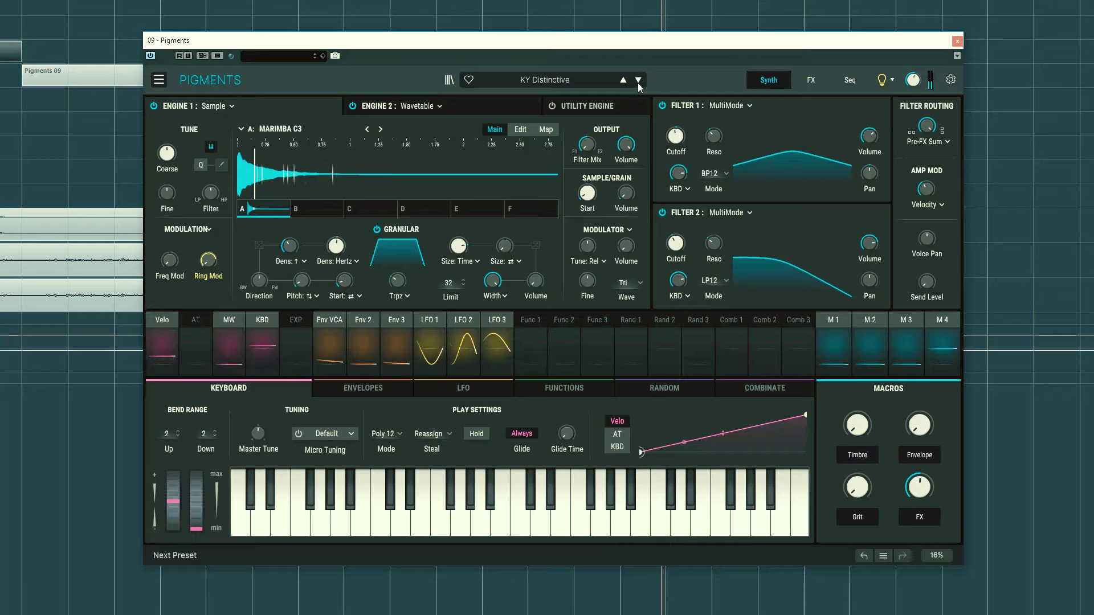
pyautogui.click(638, 80)
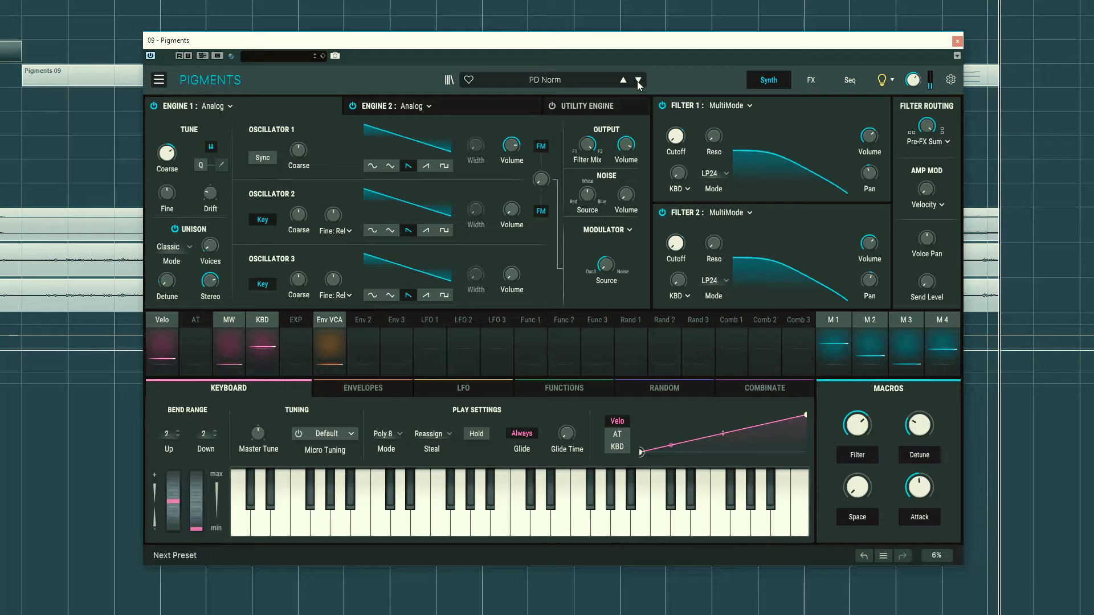
pyautogui.click(638, 82)
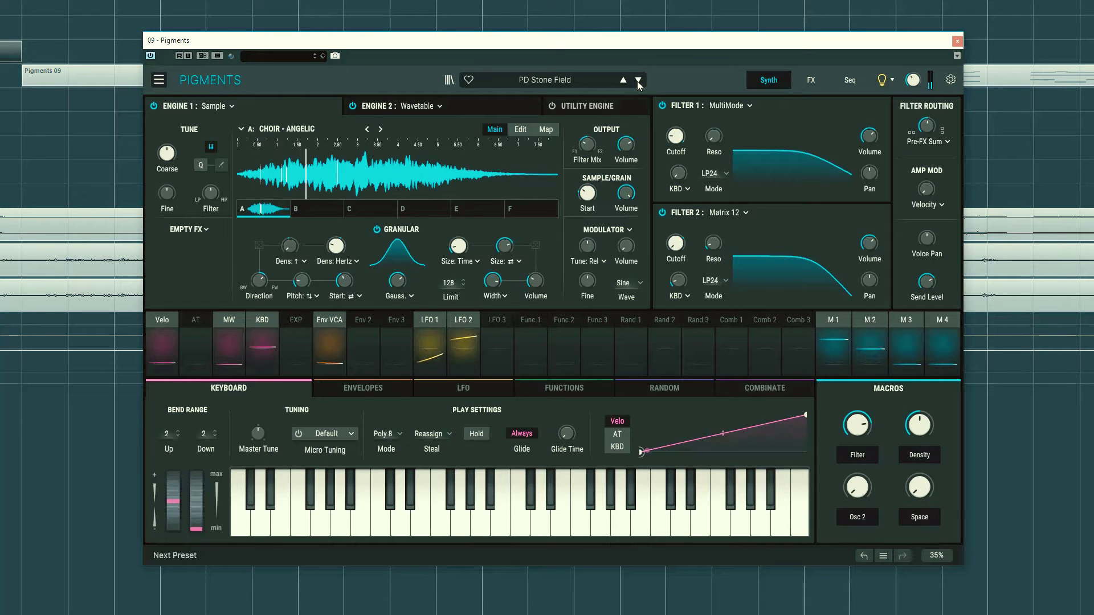
pyautogui.click(639, 81)
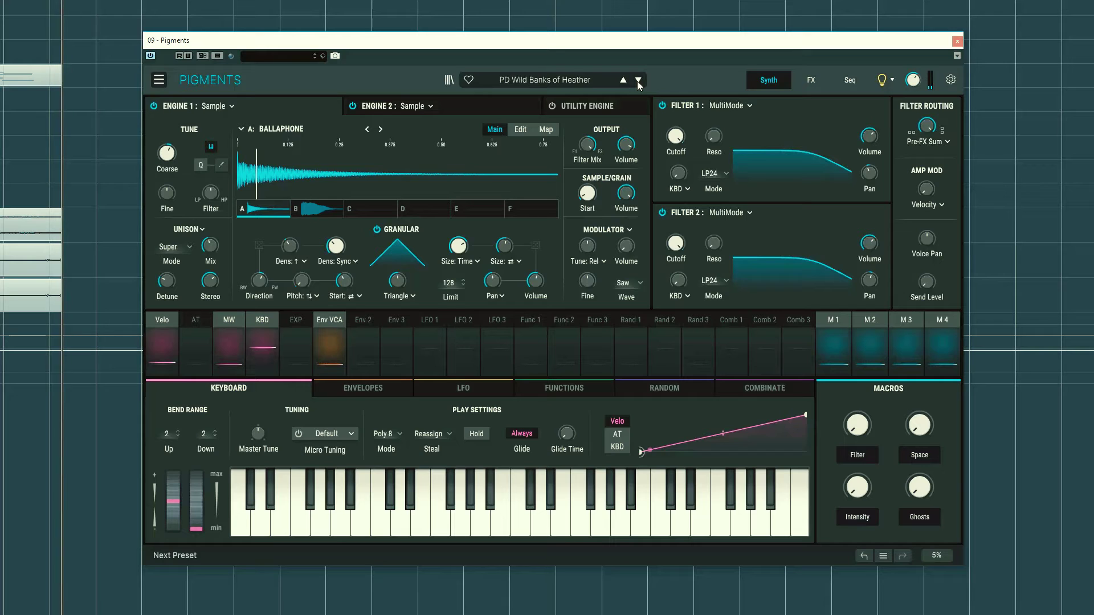
pyautogui.click(638, 83)
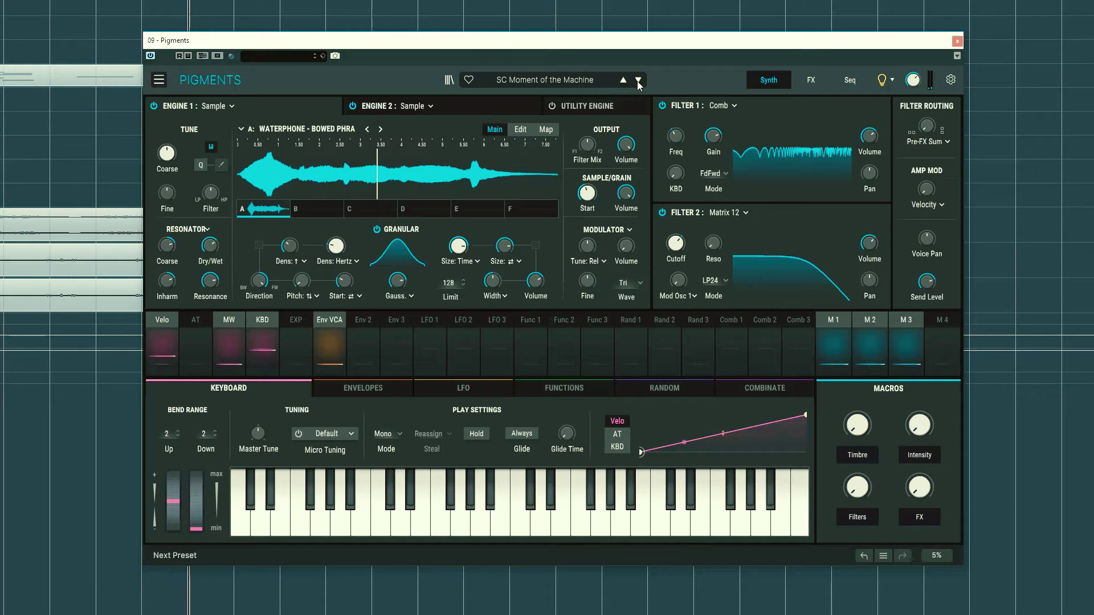
pyautogui.click(638, 81)
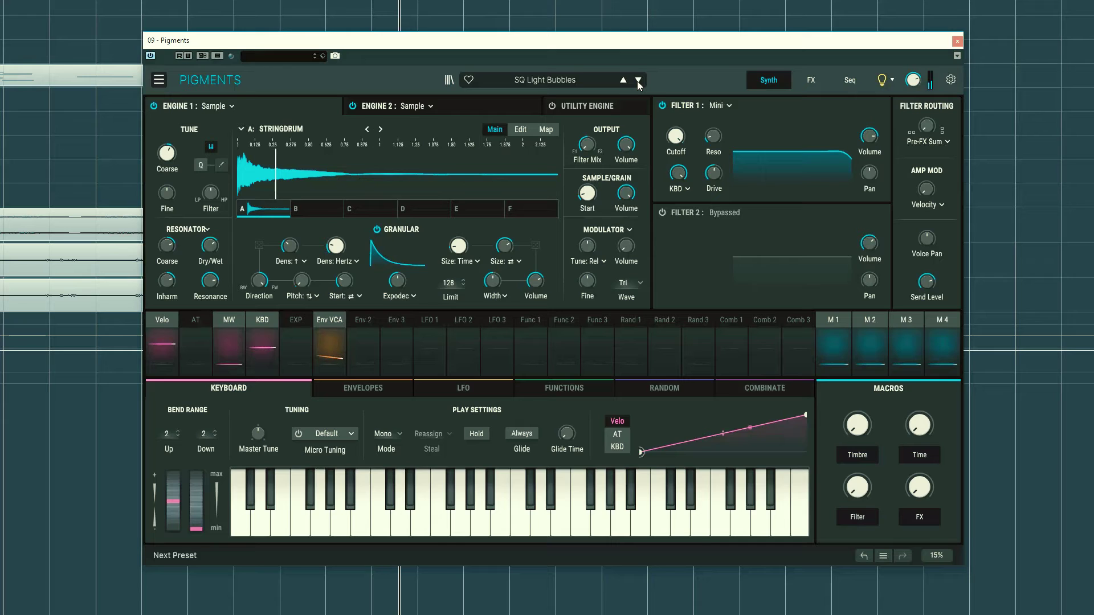
pyautogui.click(957, 42)
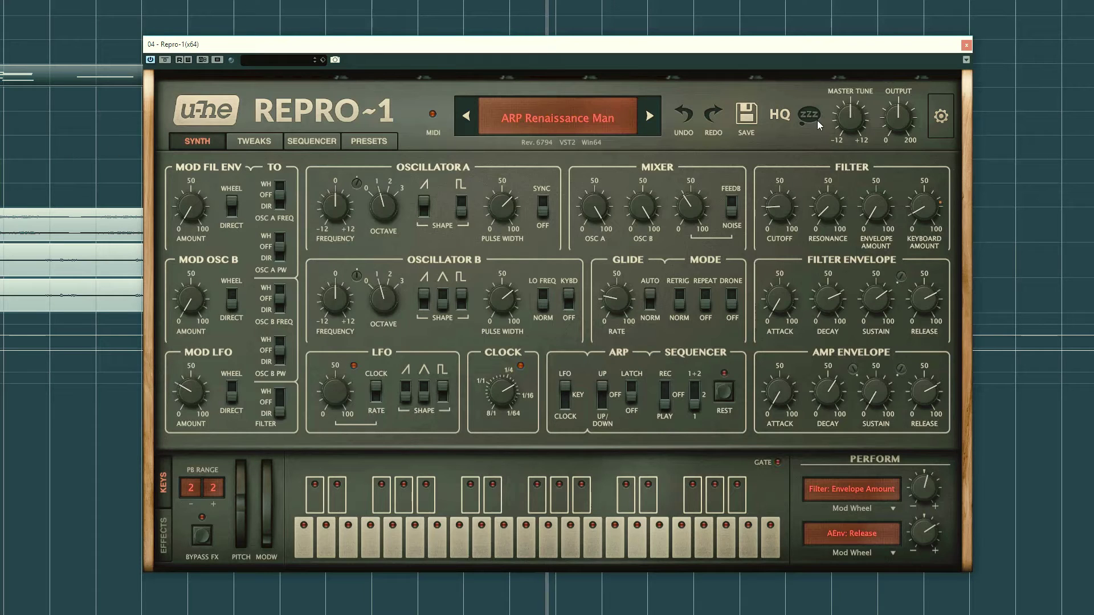
# Step: Load the BL Regenesis preset in Repro-1, look at its sequencer page, and return to the synth page
pyautogui.click(650, 117)
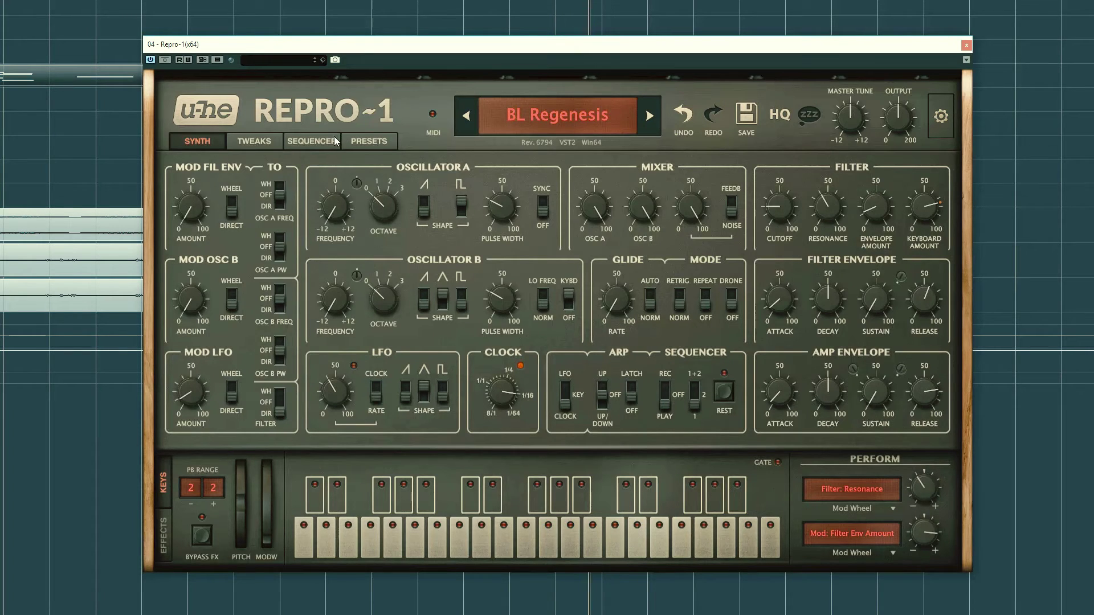
pyautogui.click(312, 140)
pyautogui.click(218, 142)
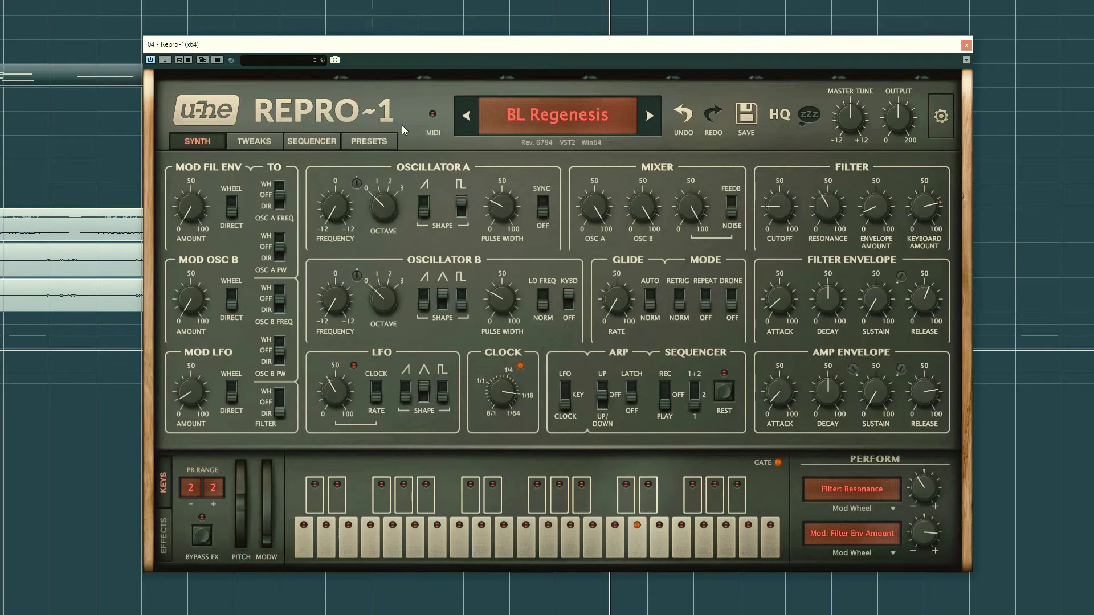
# Step: Advance through the Repro-1 presets BS Echochrome and BS Kyrk to LD Closer
pyautogui.click(649, 115)
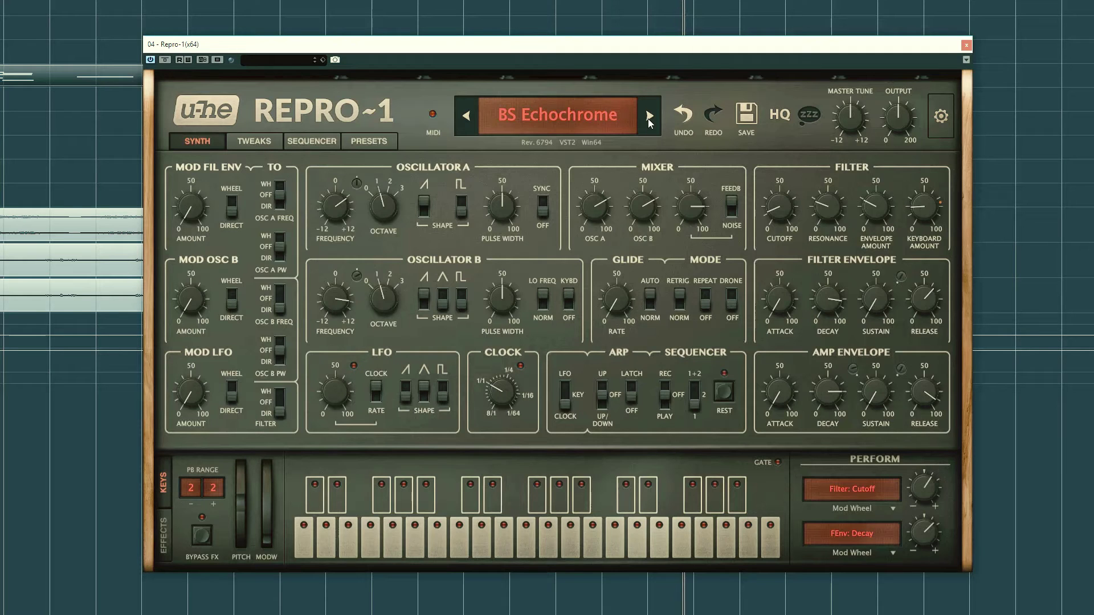
pyautogui.click(648, 119)
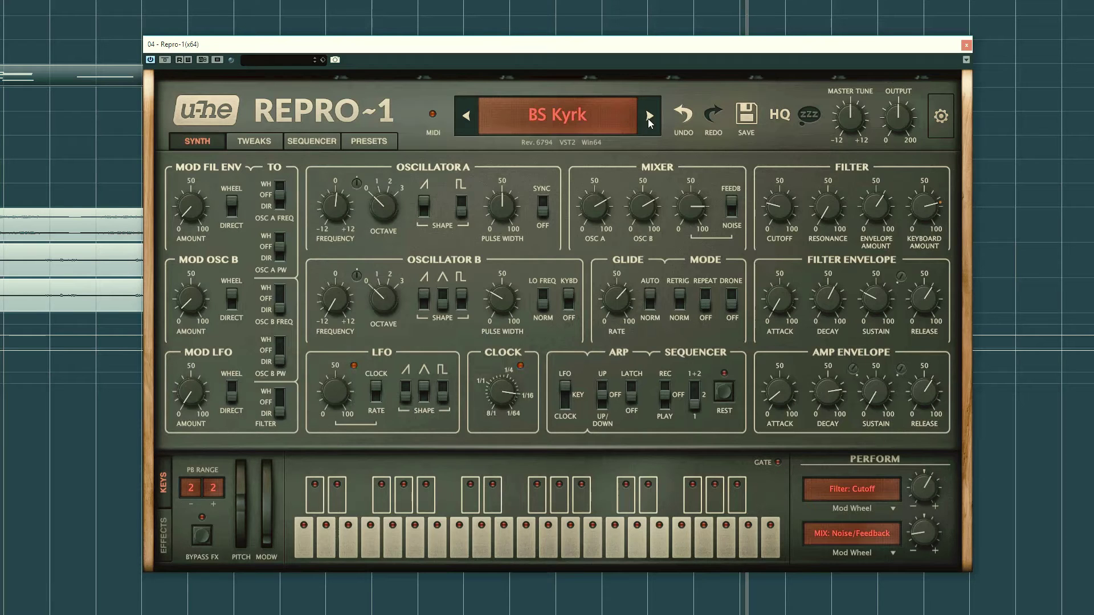
pyautogui.click(648, 118)
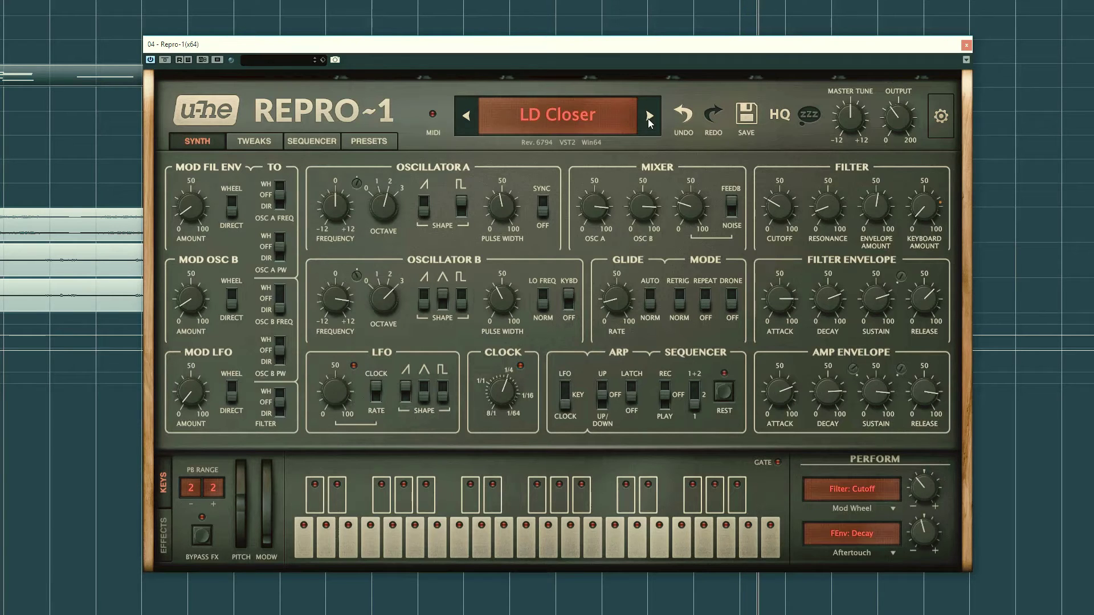